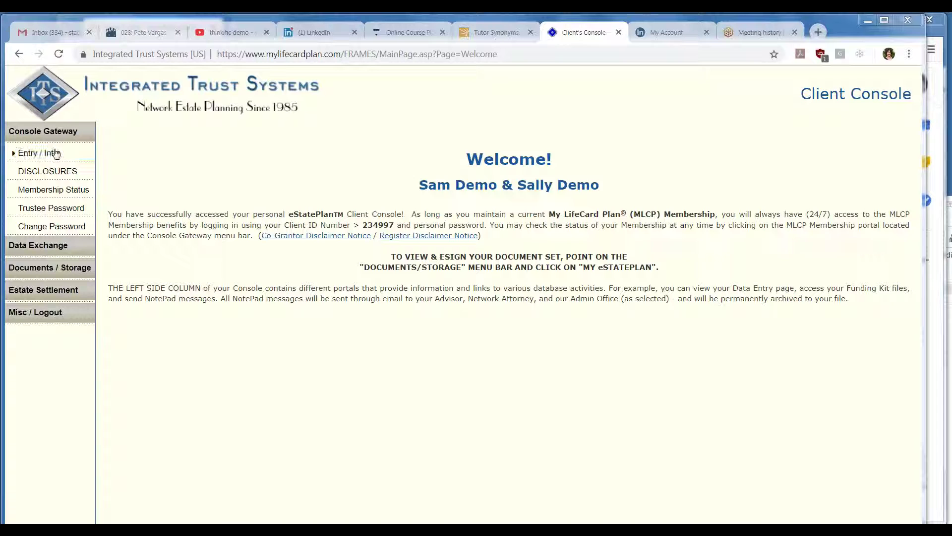
Open the Co-Grantor Disclaimer Notice and review its PDF copy through the signature and notary seal pages, closing the PDF when done
left_click(334, 236)
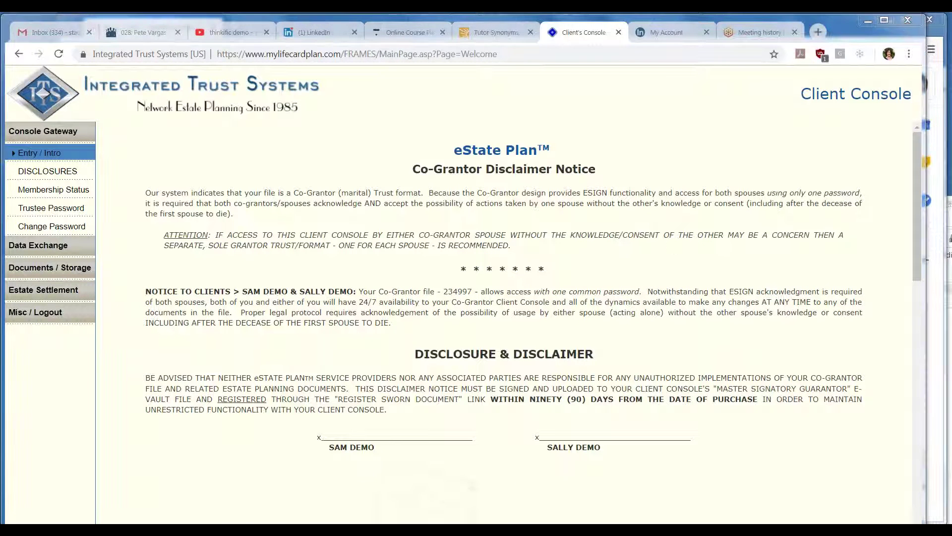
key("Print")
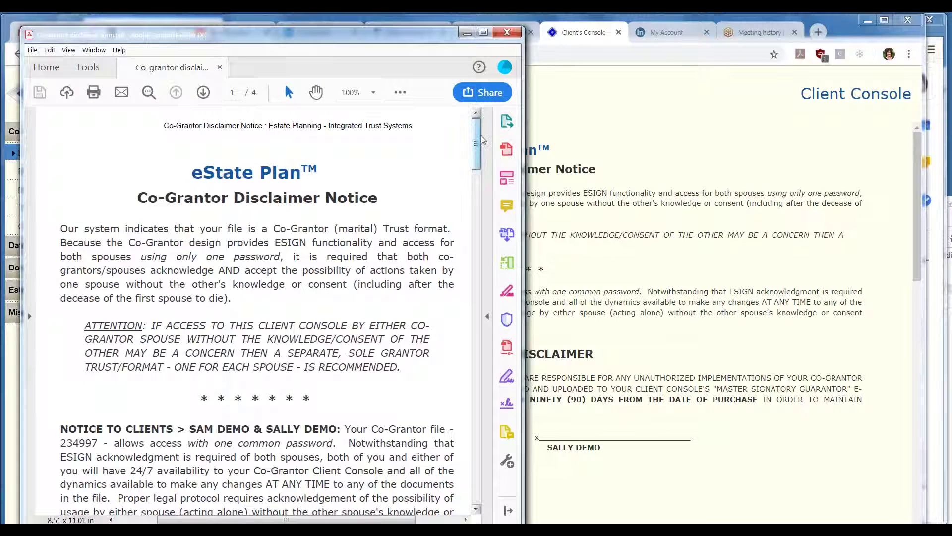
left_click_drag(479, 141, 479, 152)
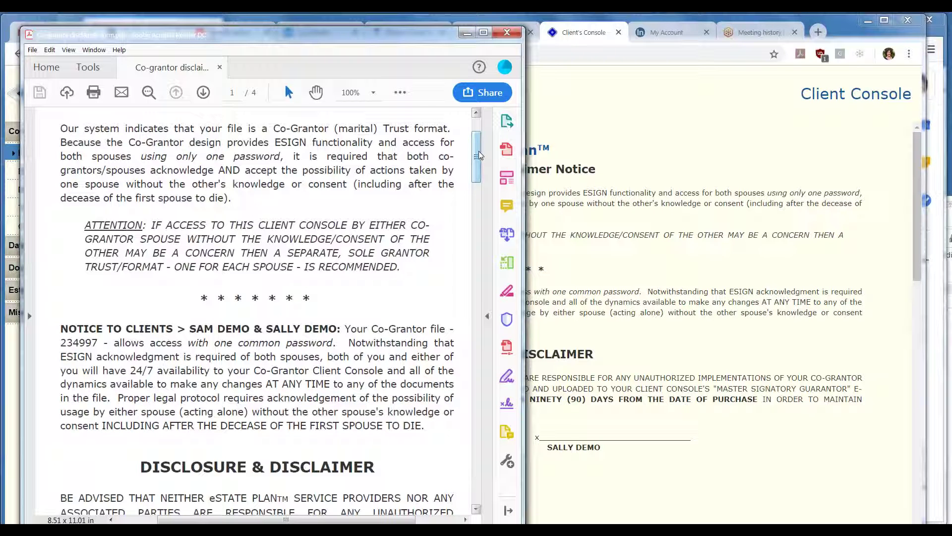
left_click_drag(478, 155, 477, 180)
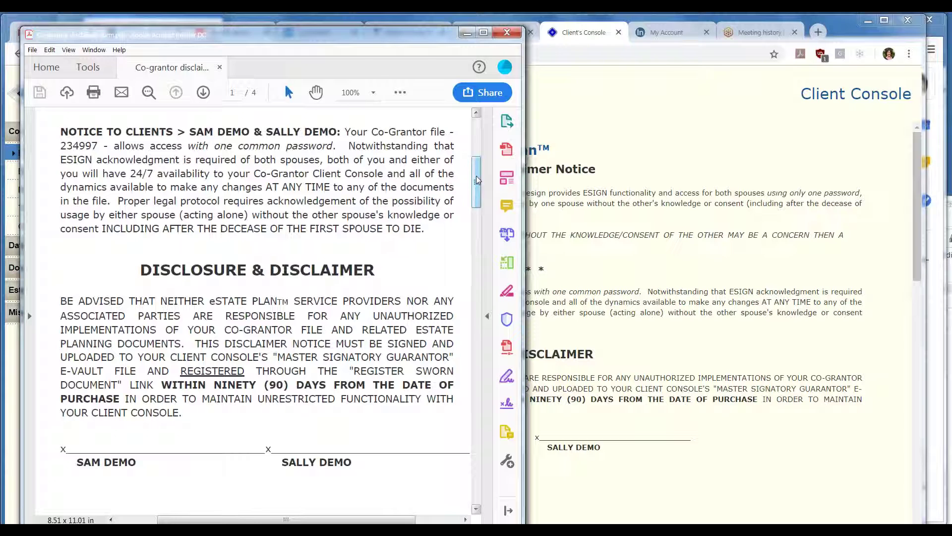
left_click_drag(477, 180, 461, 382)
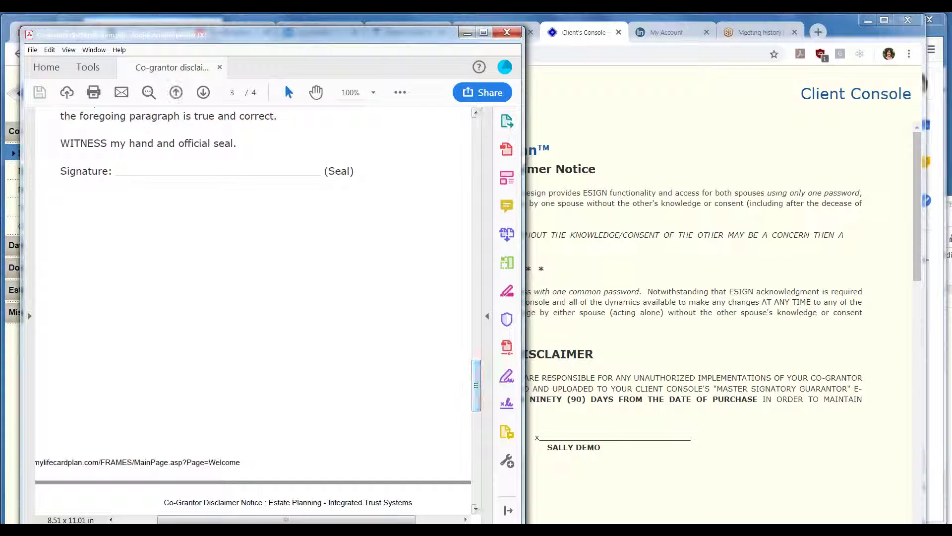
left_click(507, 33)
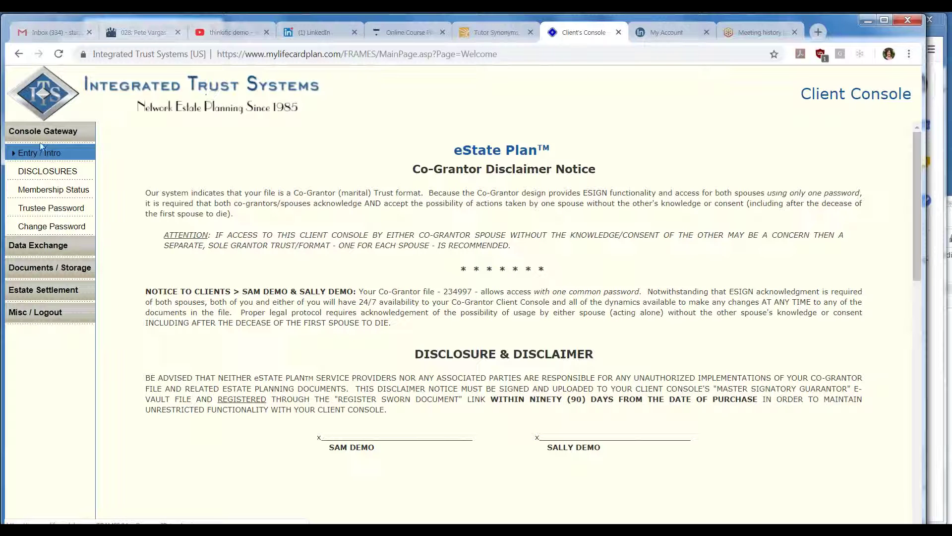
Reopen the Co-Grantor Disclaimer Notice from the welcome page, preview it for printing, and cancel without saving
left_click(45, 154)
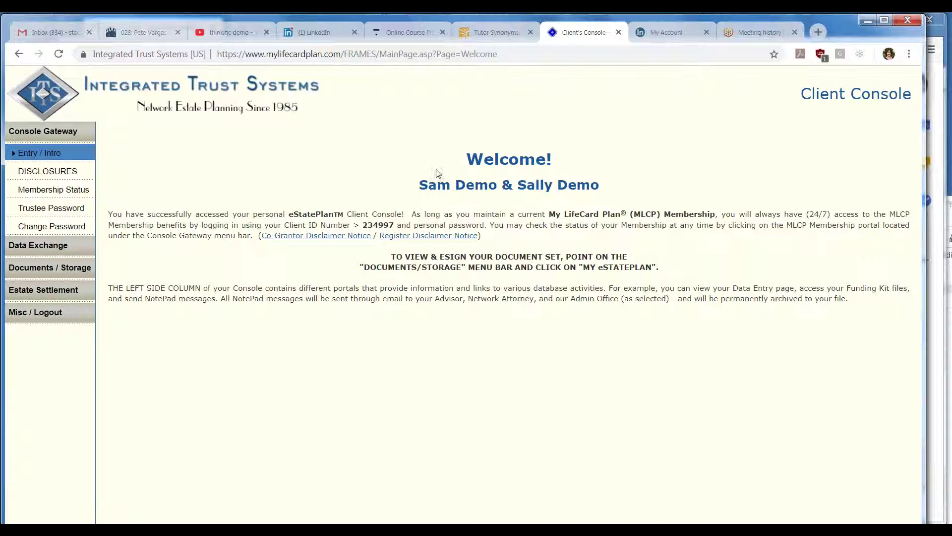
left_click(319, 240)
left_click_drag(915, 145, 924, 426)
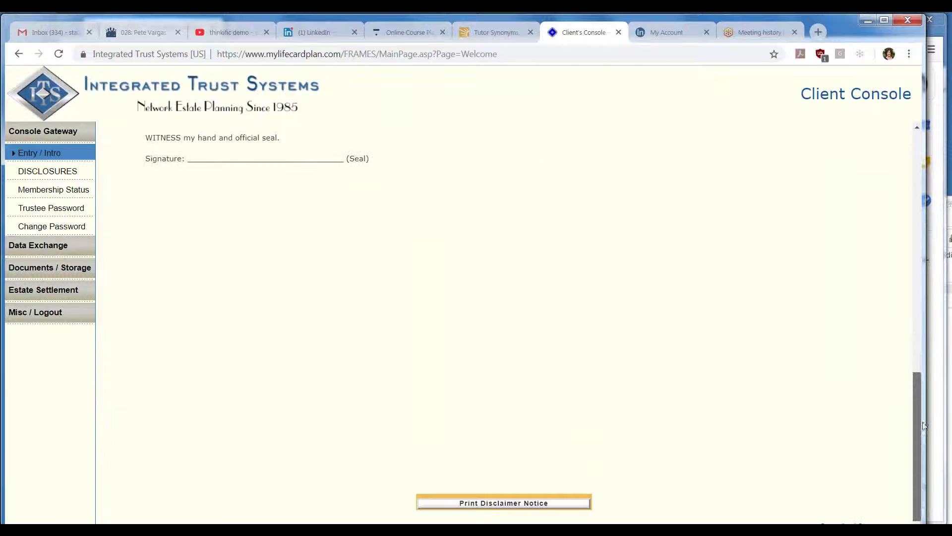
left_click(518, 506)
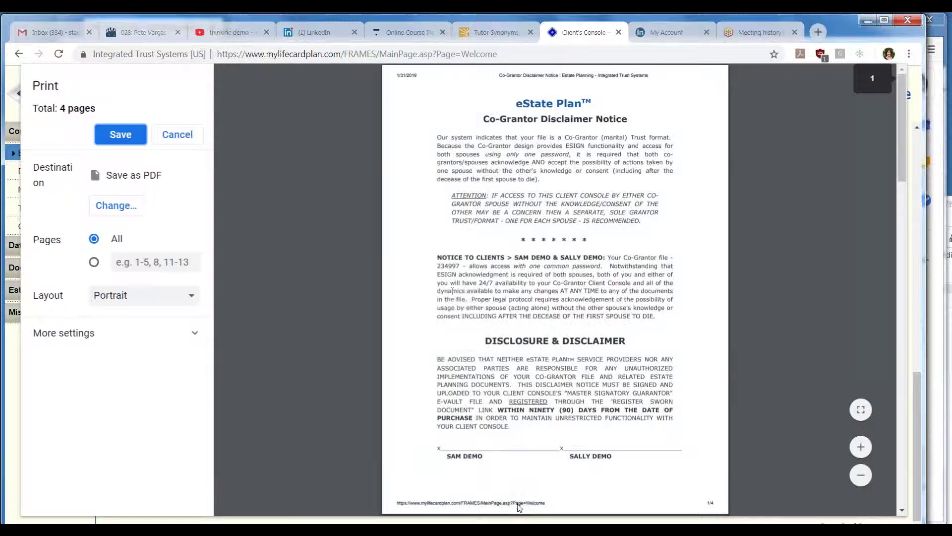
left_click(178, 135)
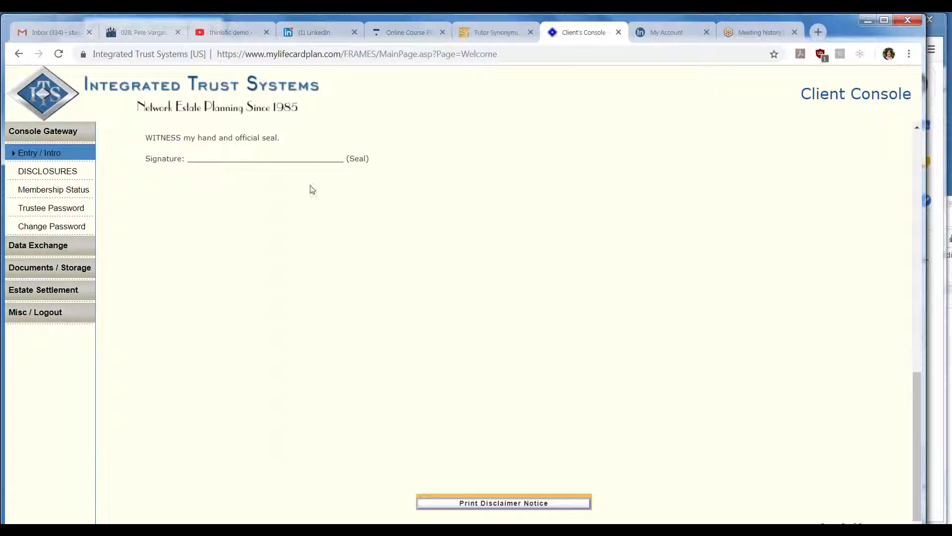
Upload the Co-grantor disclaimer form PDF to the Master Signatory Guarantor portal in the E-Vault Center
left_click(44, 268)
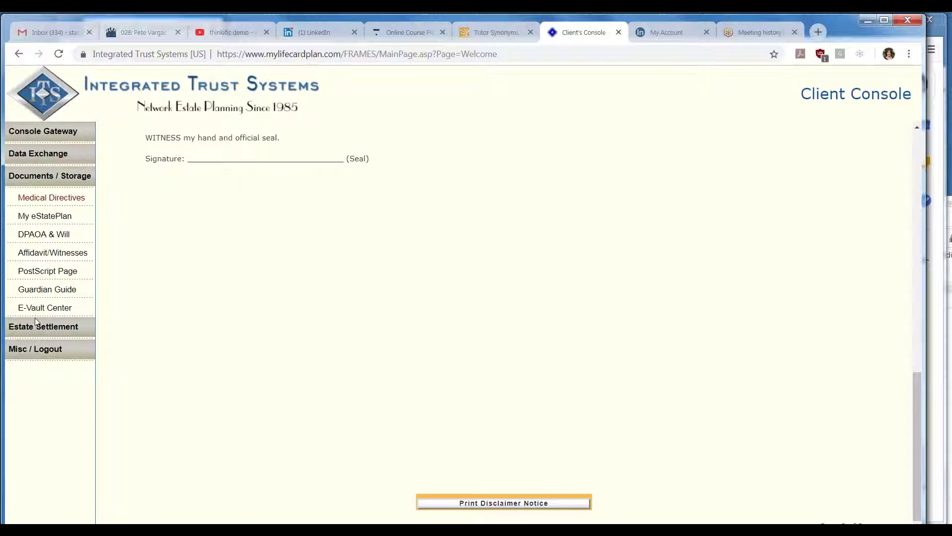
left_click(37, 308)
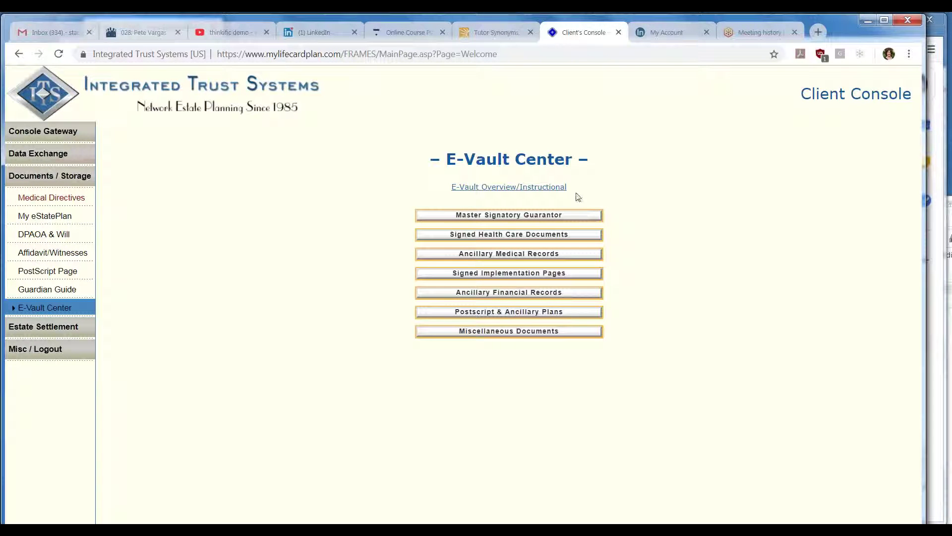
left_click(513, 220)
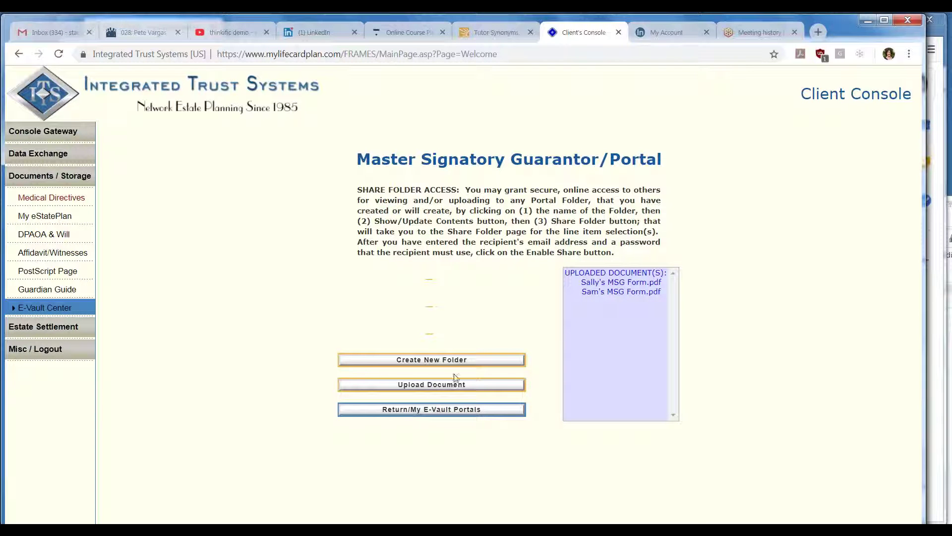
left_click(428, 389)
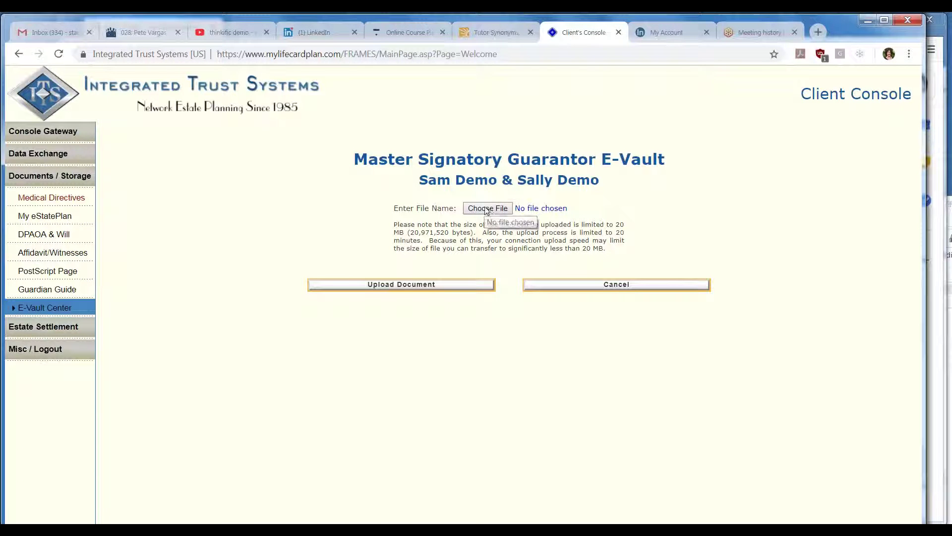
left_click(486, 209)
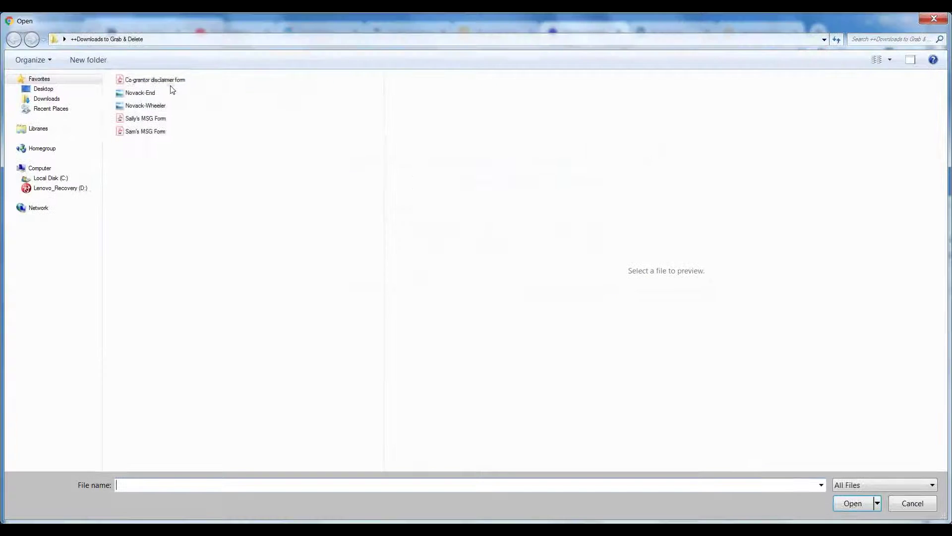
left_click(158, 80)
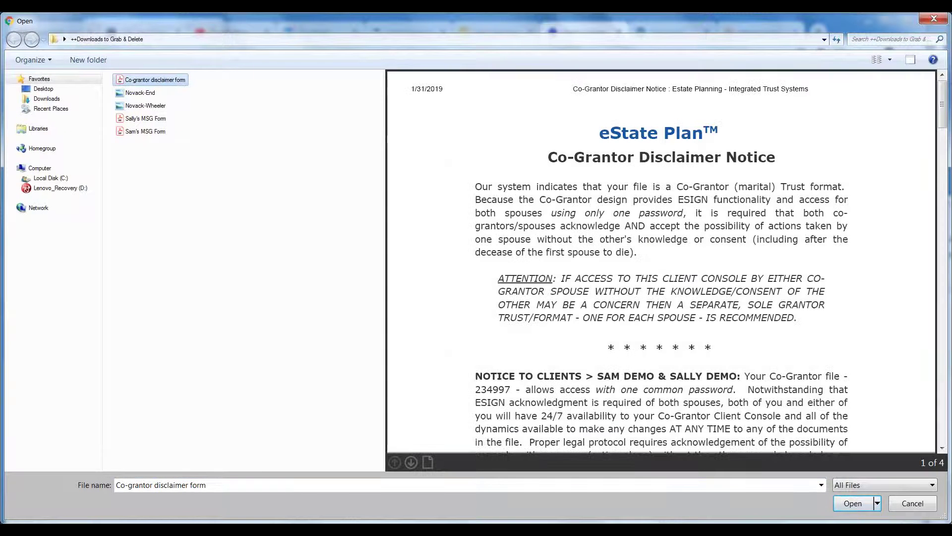
left_click(853, 503)
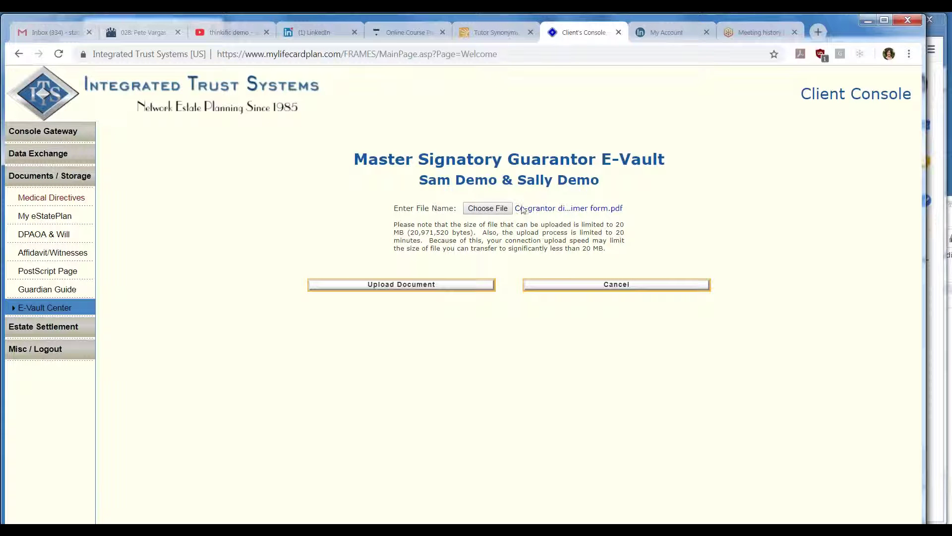
left_click(384, 286)
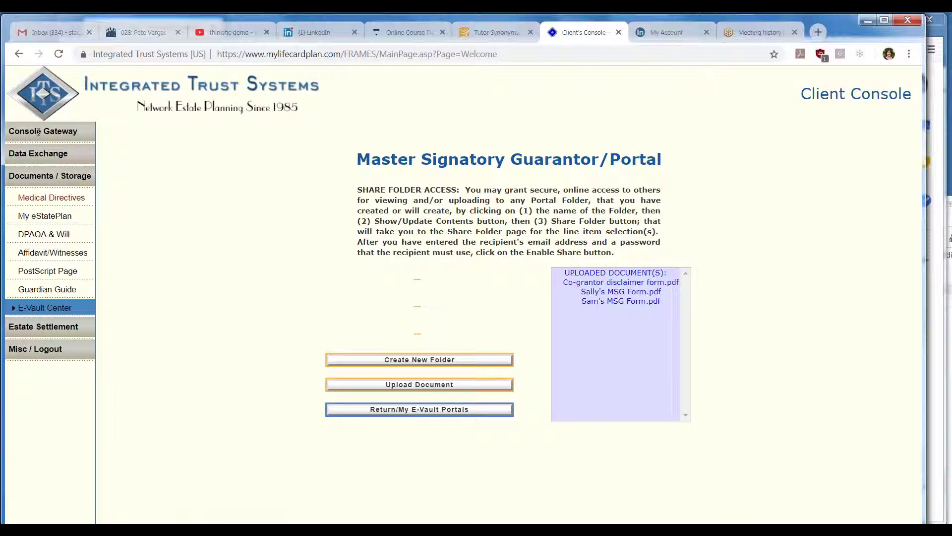
Register Co-grantor disclaimer form.pdf as the sworn document for the Access Disclaimer Notice, using the welcome page's Register Disclaimer Notice option
mouse_move(38, 132)
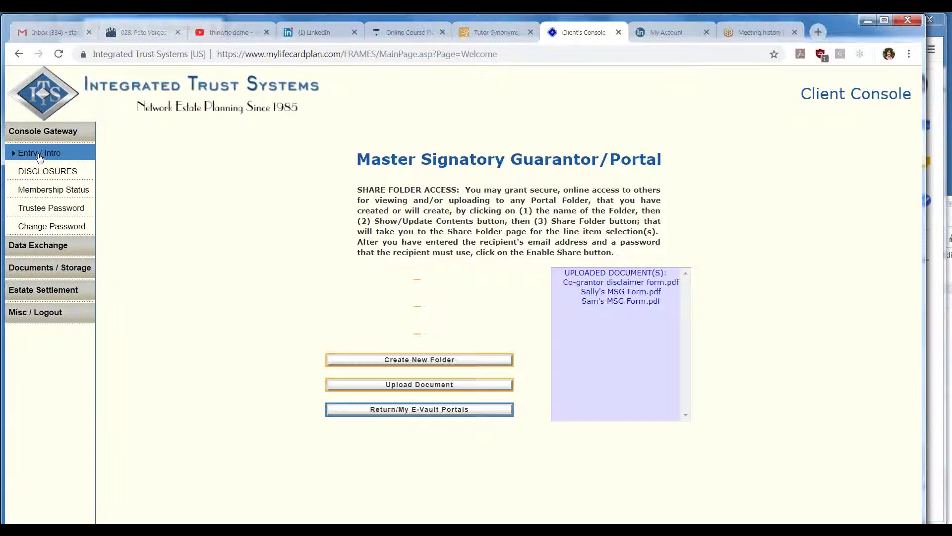
left_click(39, 154)
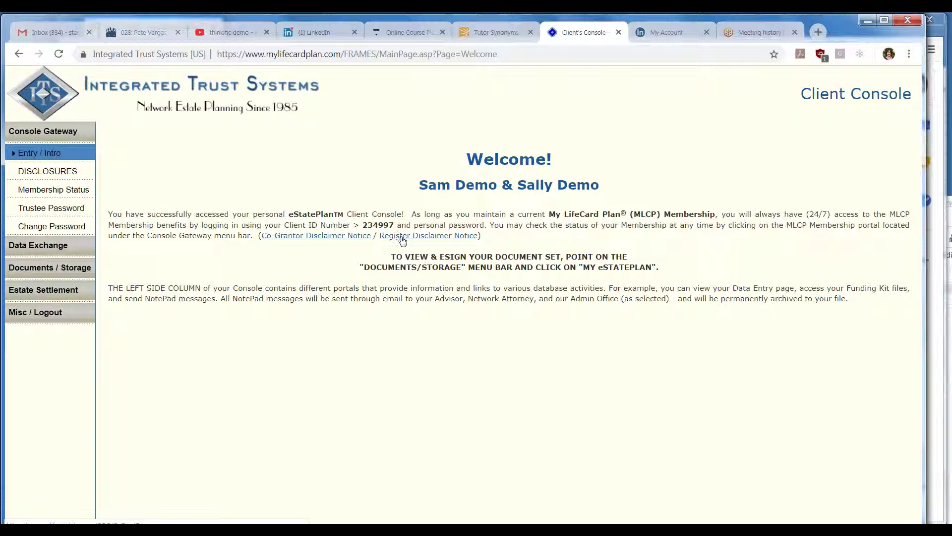
left_click(403, 237)
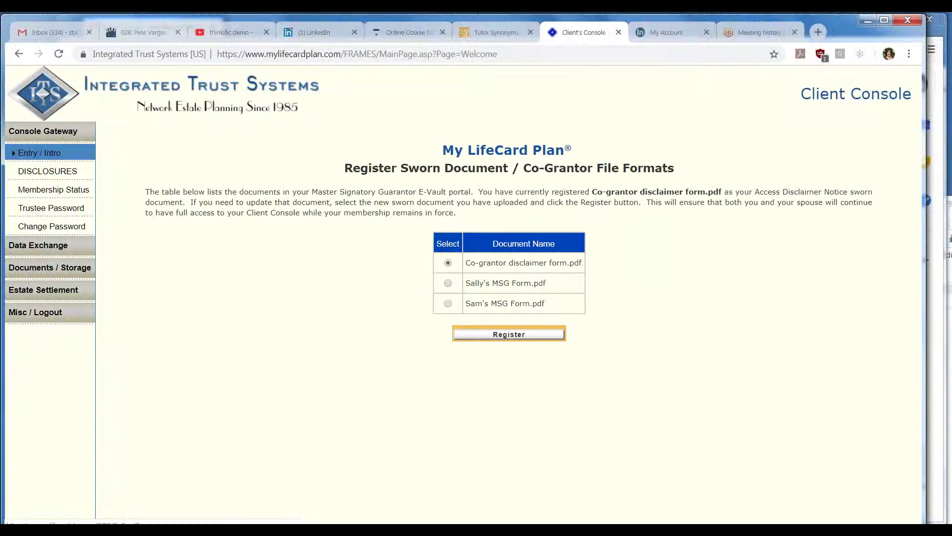
left_click(449, 284)
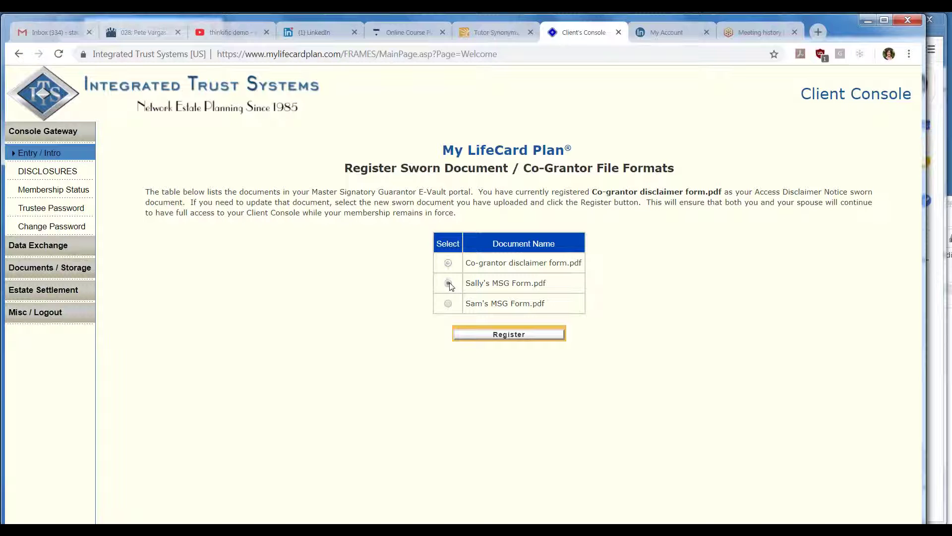
left_click(448, 304)
left_click(448, 283)
left_click(448, 263)
left_click(512, 335)
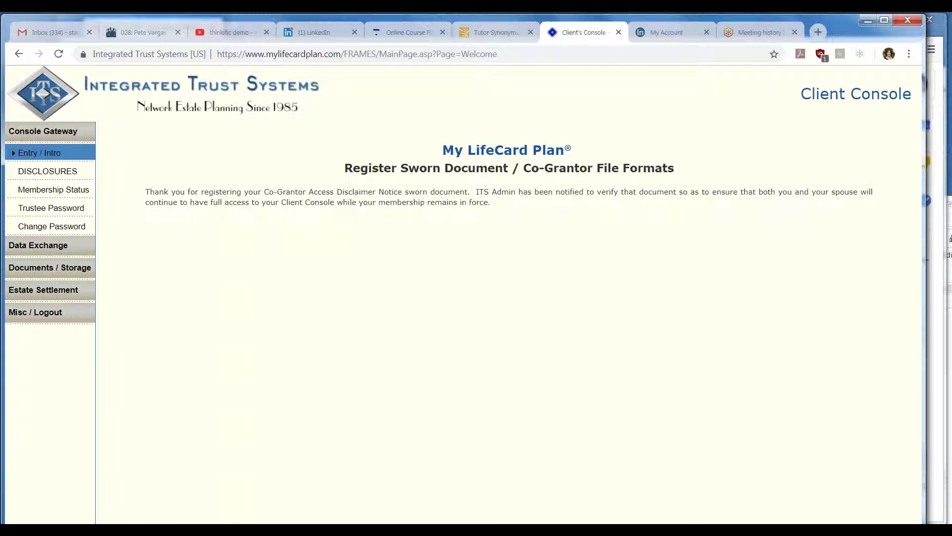
left_click(52, 153)
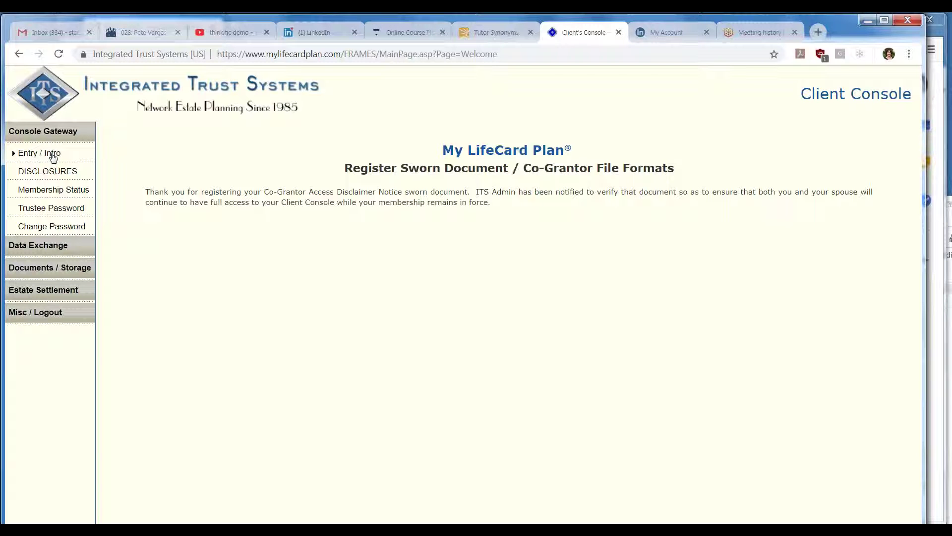
left_click(52, 155)
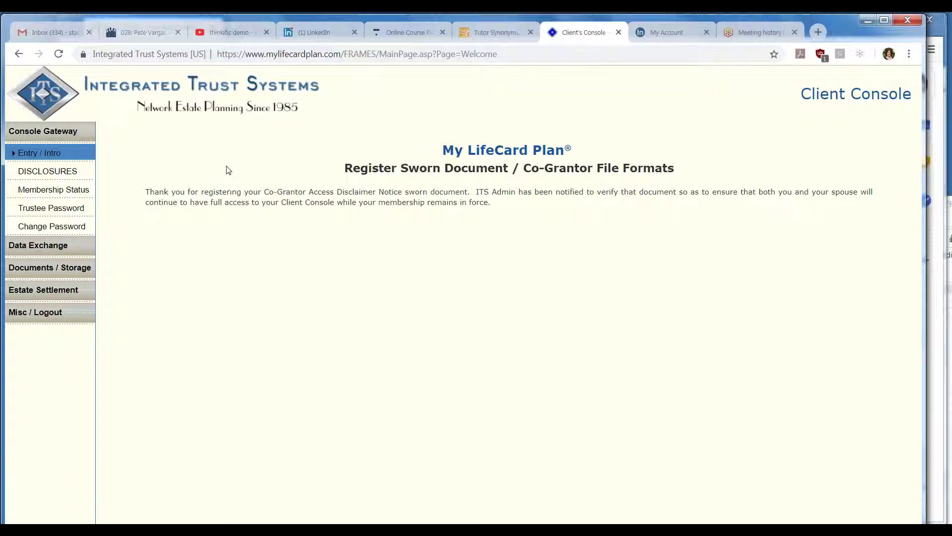
Start a New File Order to bring up the eStatePlan Portfolio data entry form
left_click(17, 311)
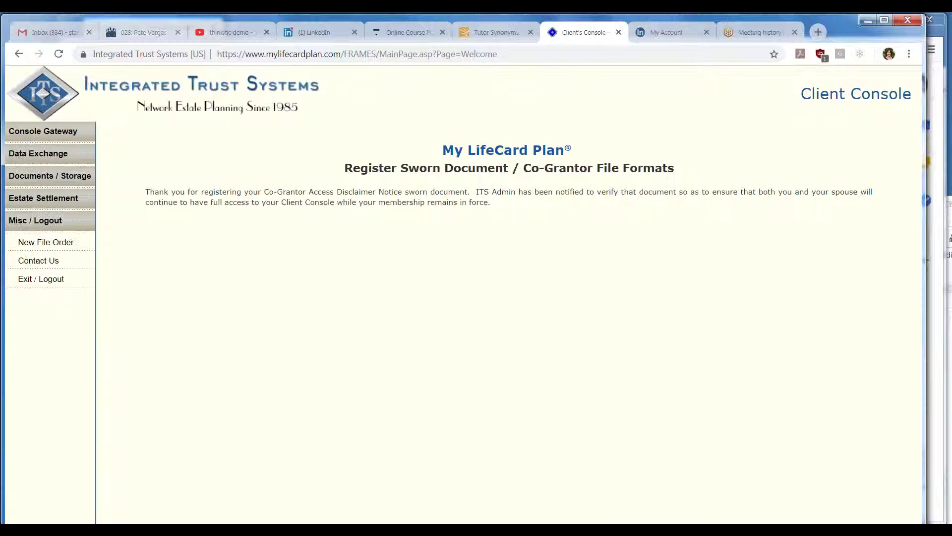
left_click(29, 243)
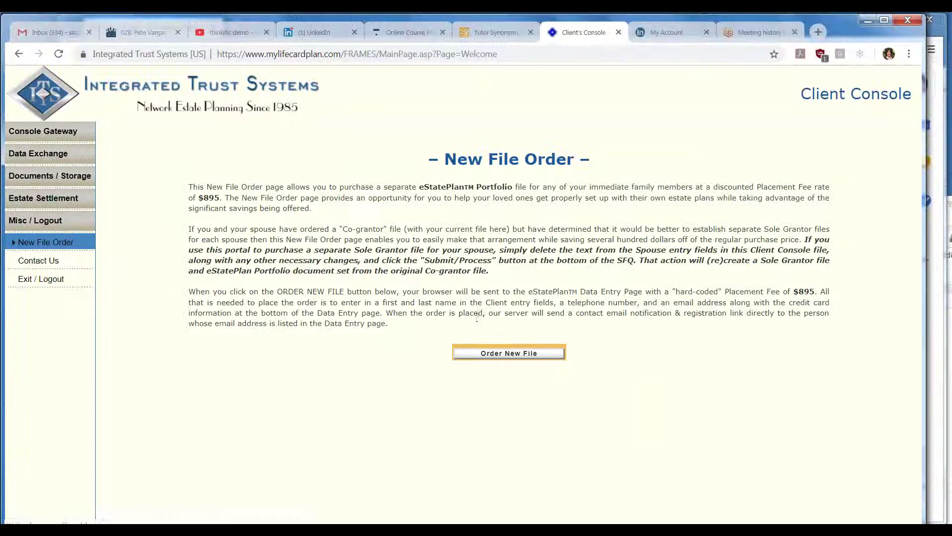
left_click(516, 356)
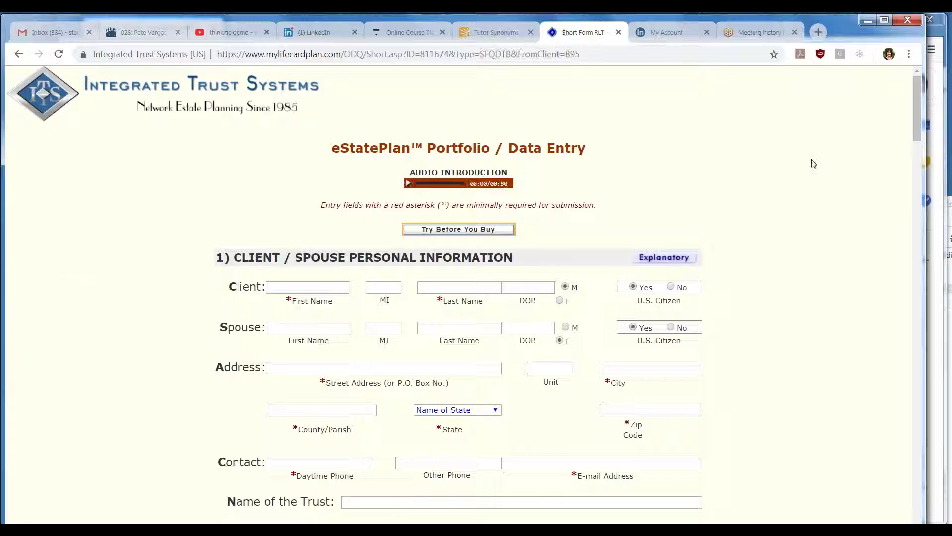
Exclude the Advisor Support Fee from the ancillary orders and return to the beginning of the data entry form
left_click_drag(921, 104, 894, 427)
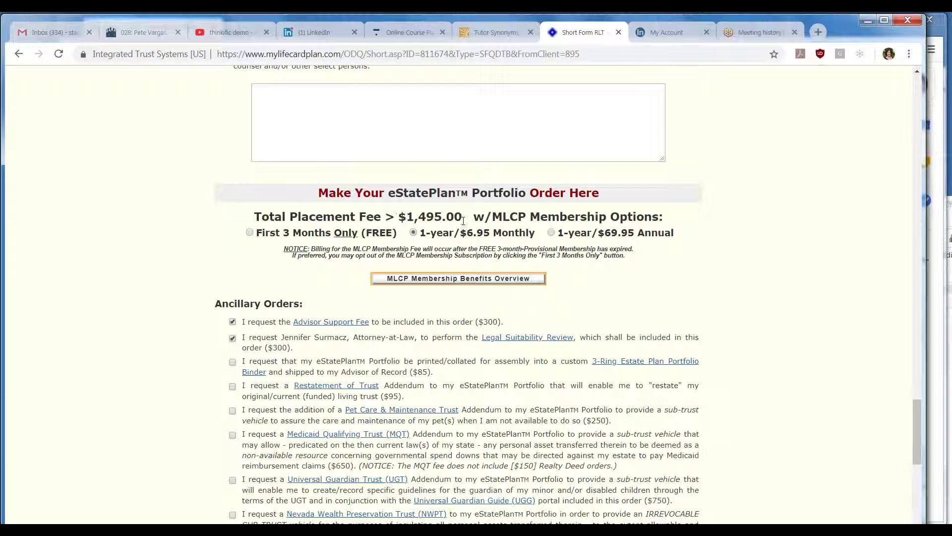
left_click(232, 323)
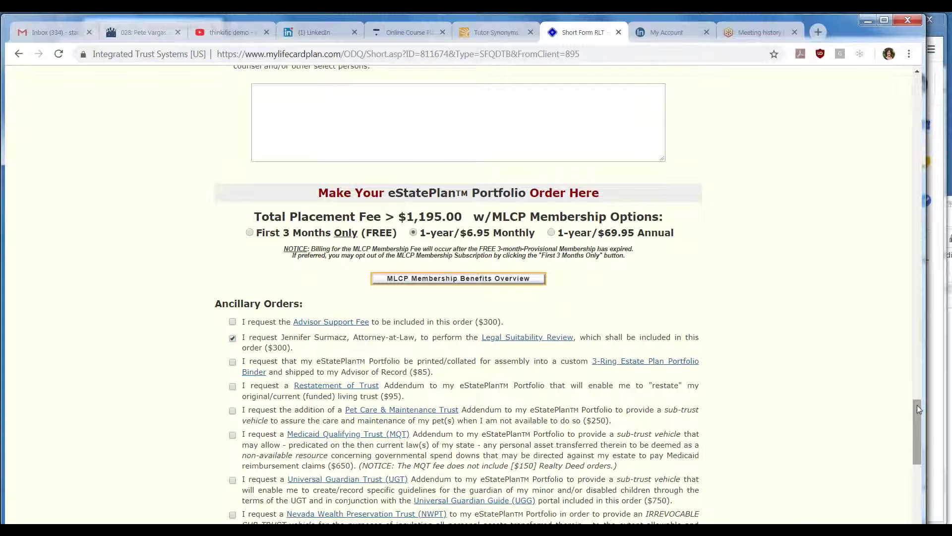
left_click_drag(917, 409, 907, 78)
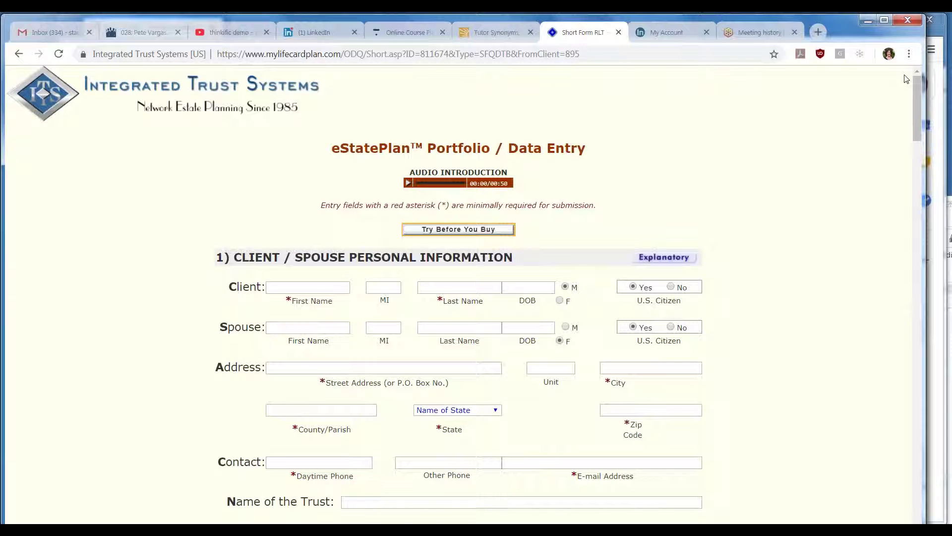